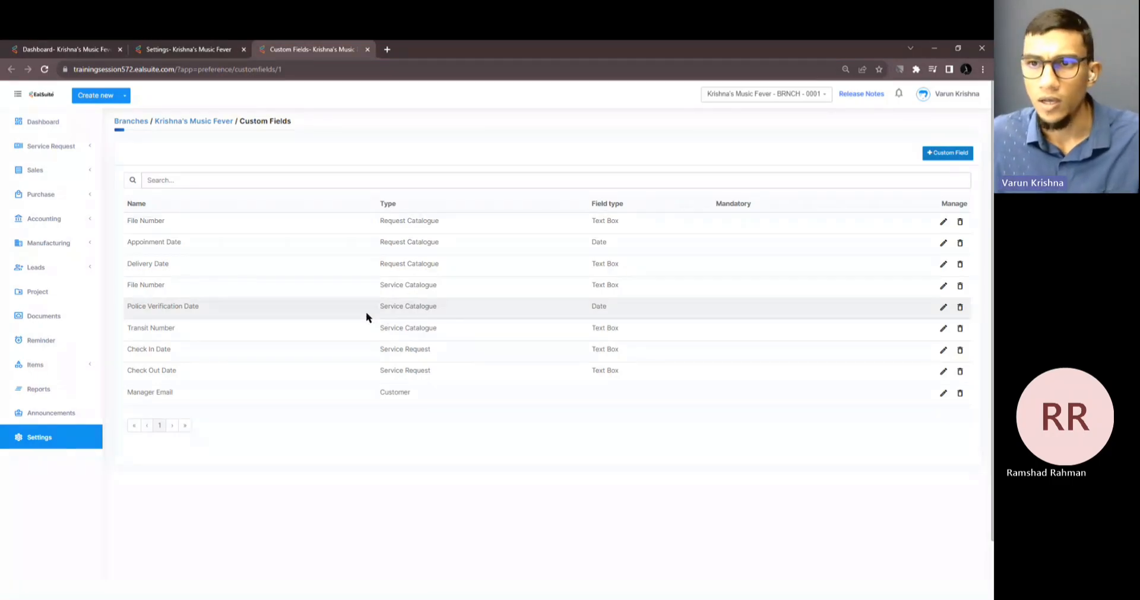
Add a Customer custom field named 'Manager Email' with field type Email and submit it.
left_click(949, 155)
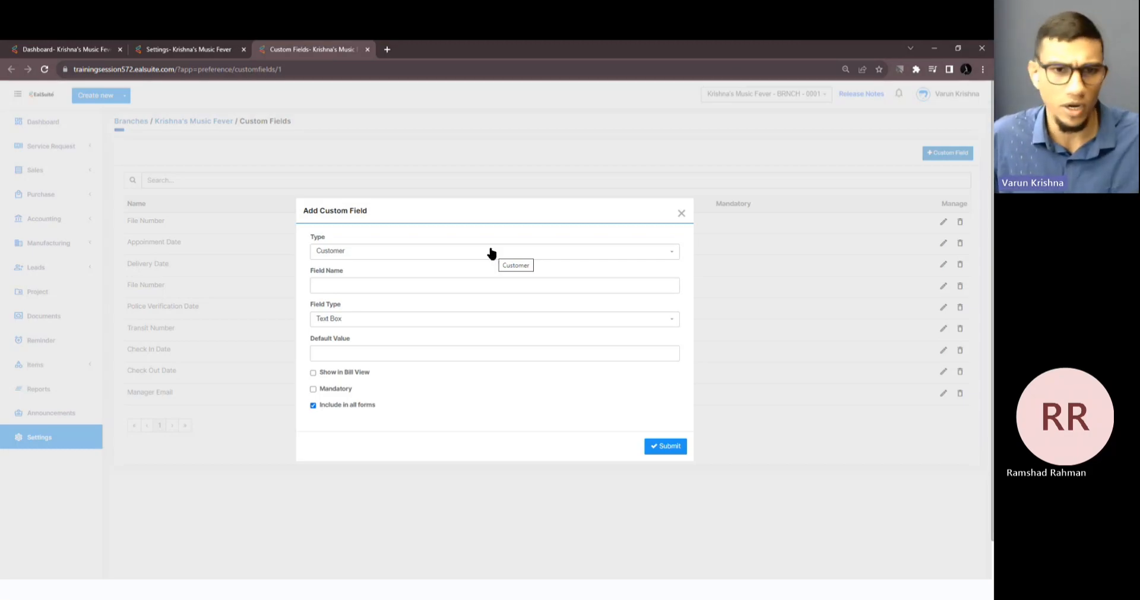
left_click(450, 289)
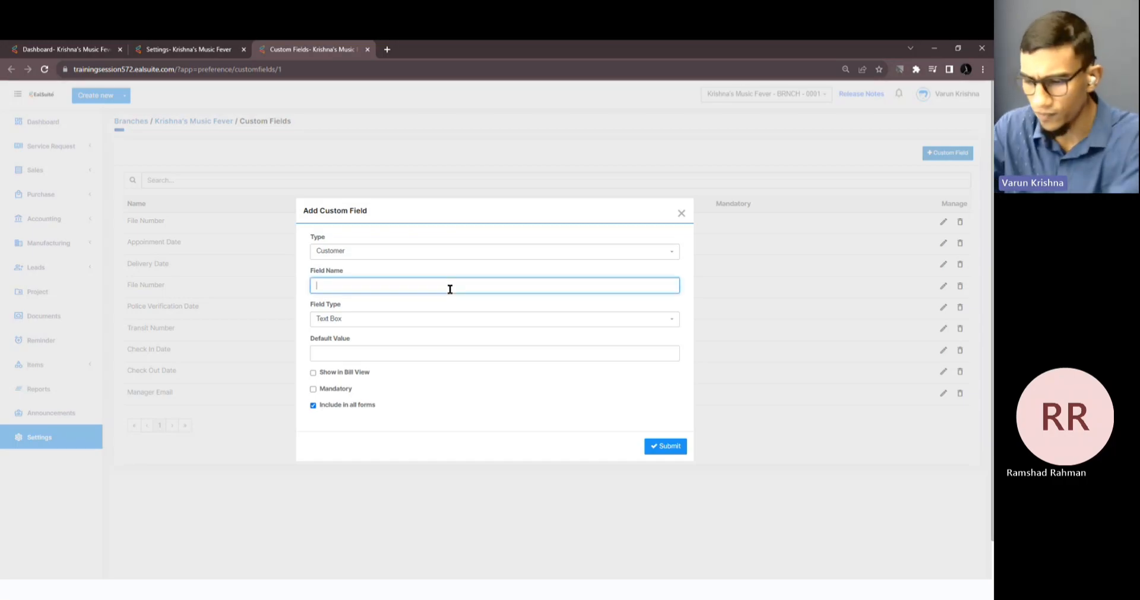
type("Manage")
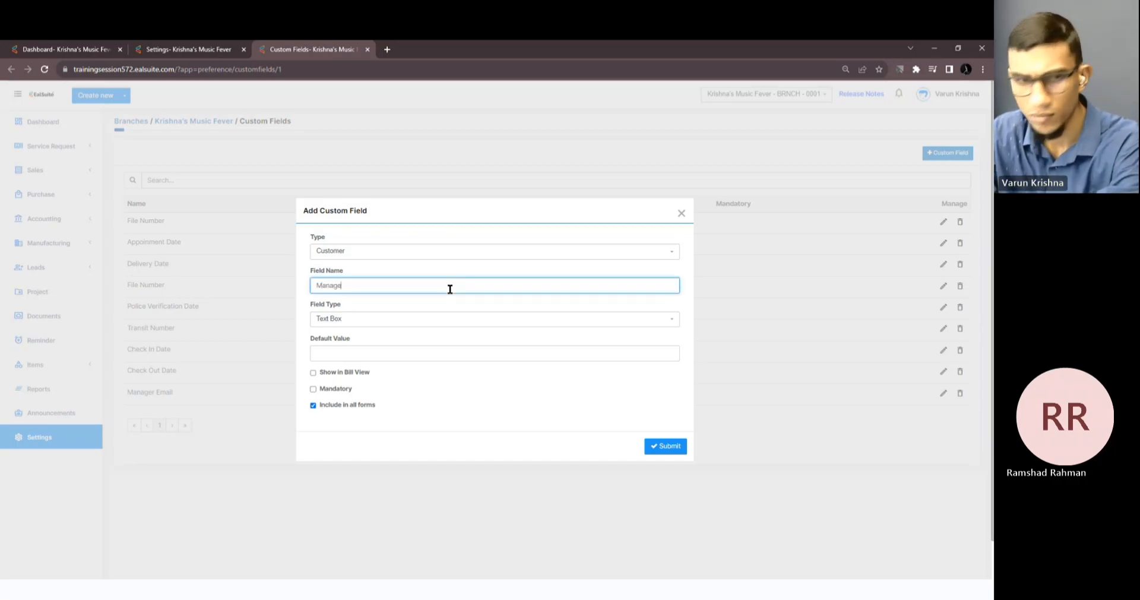
type("r")
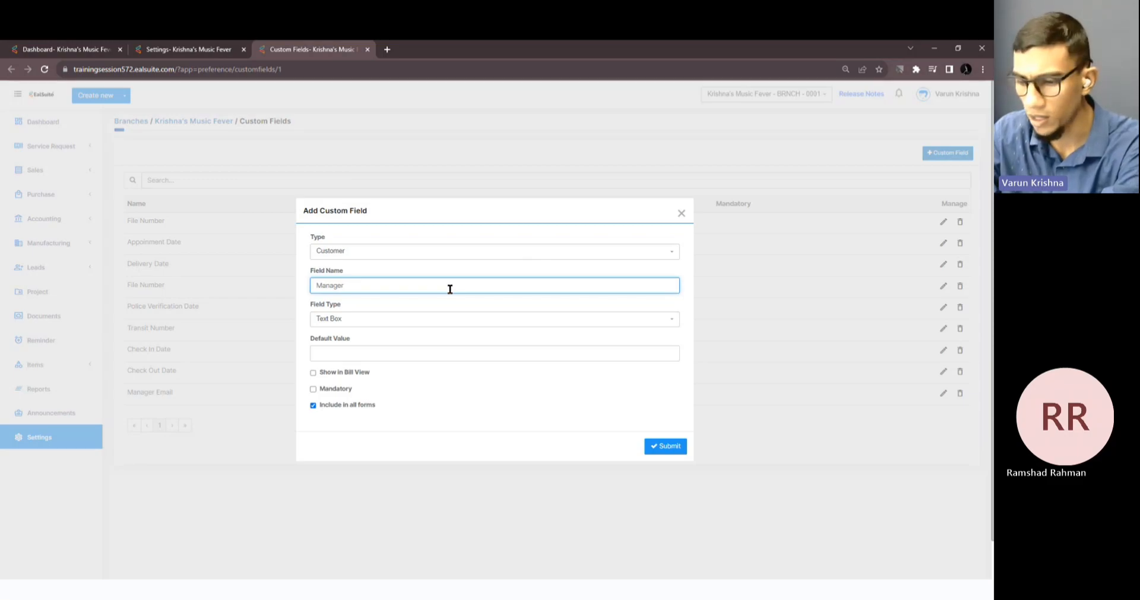
type(" Email")
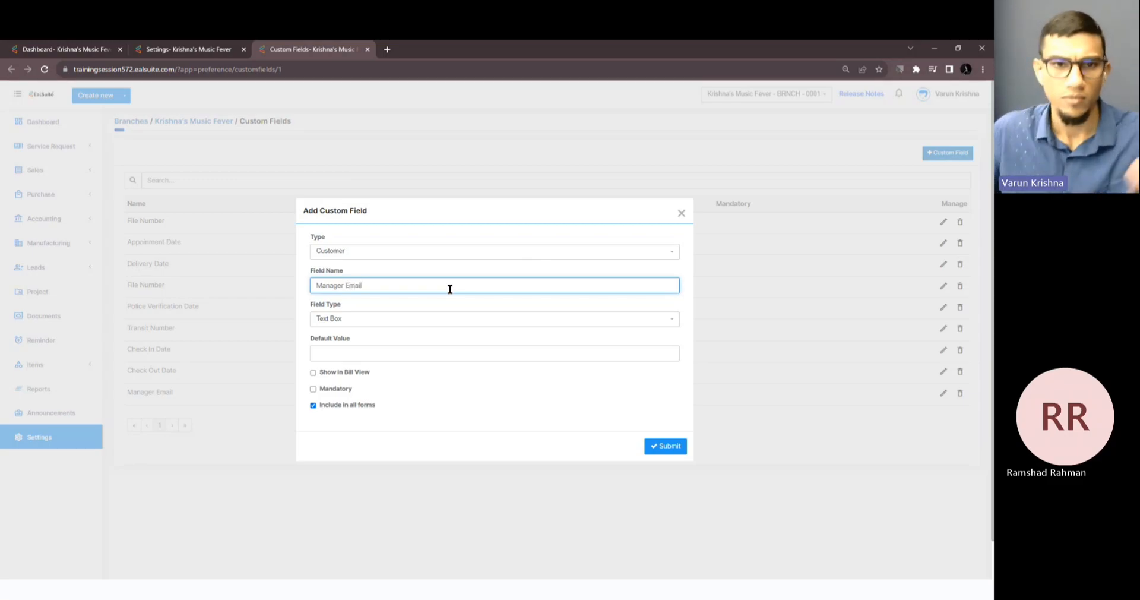
left_click(410, 326)
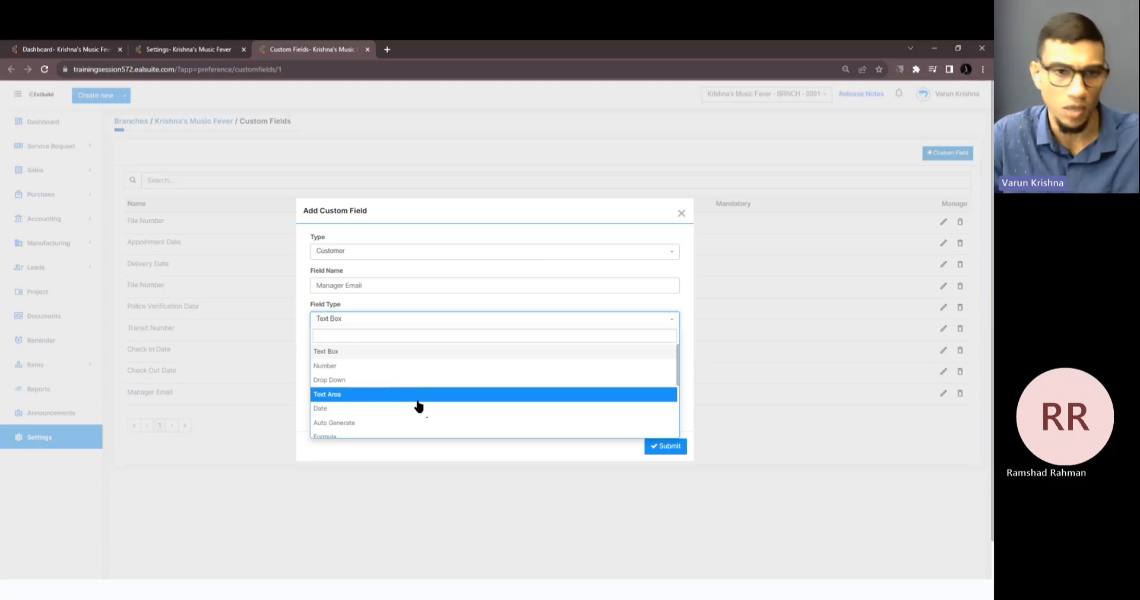
scroll(419, 407, "down", 3)
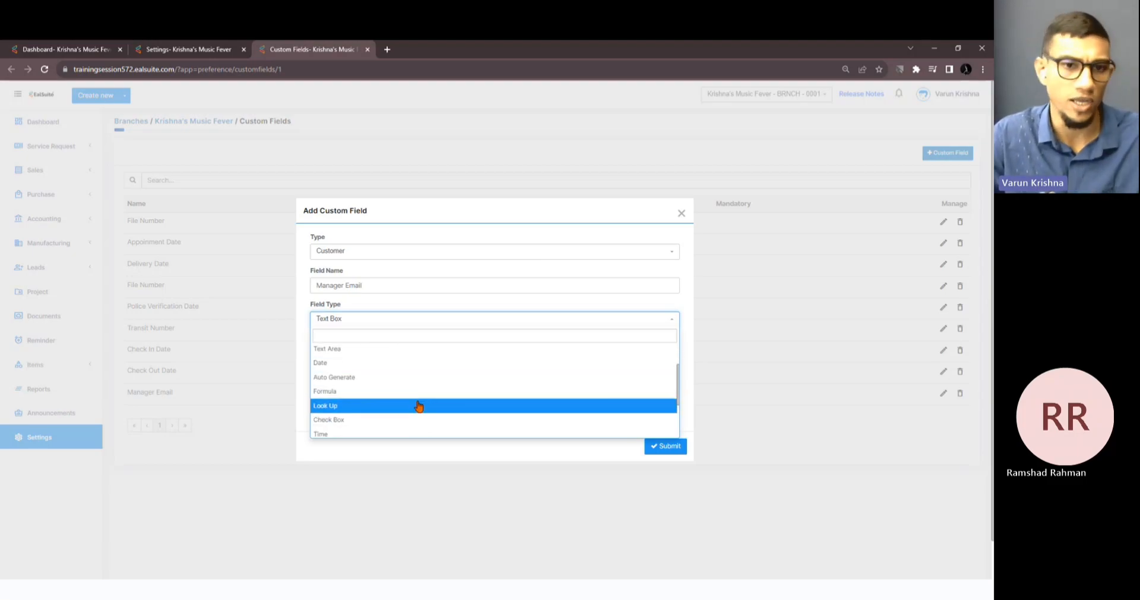
scroll(419, 406, "down", 5)
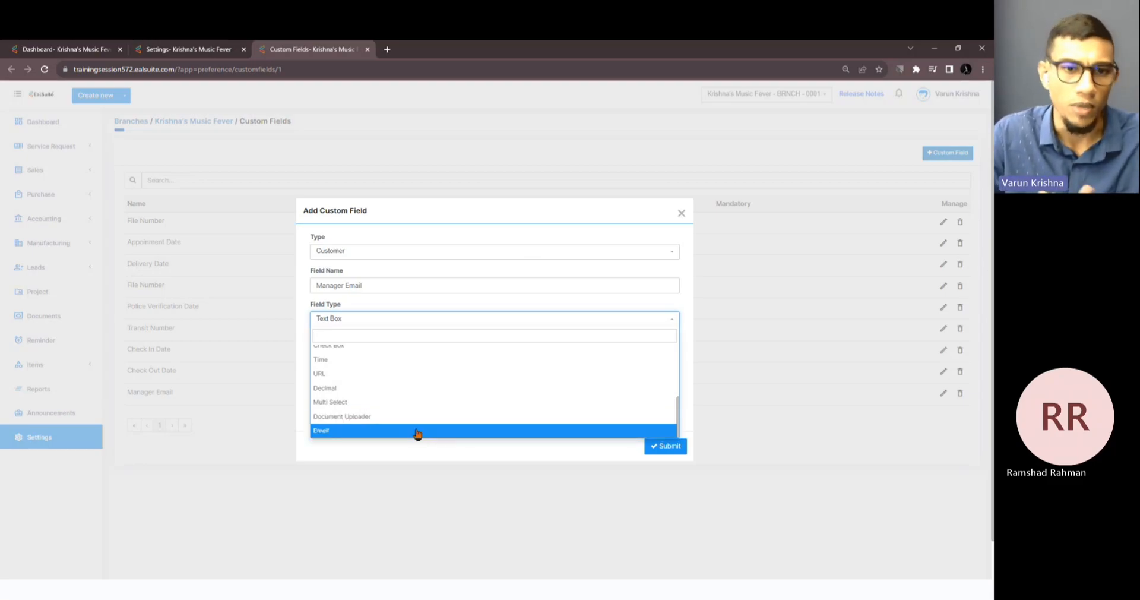
left_click(418, 432)
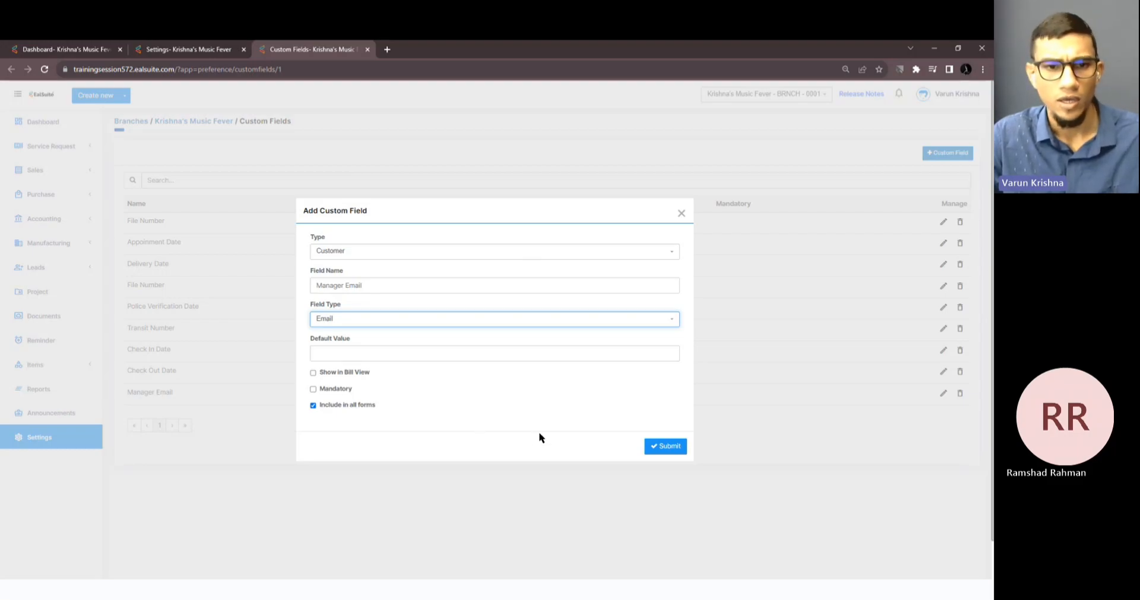
left_click(663, 447)
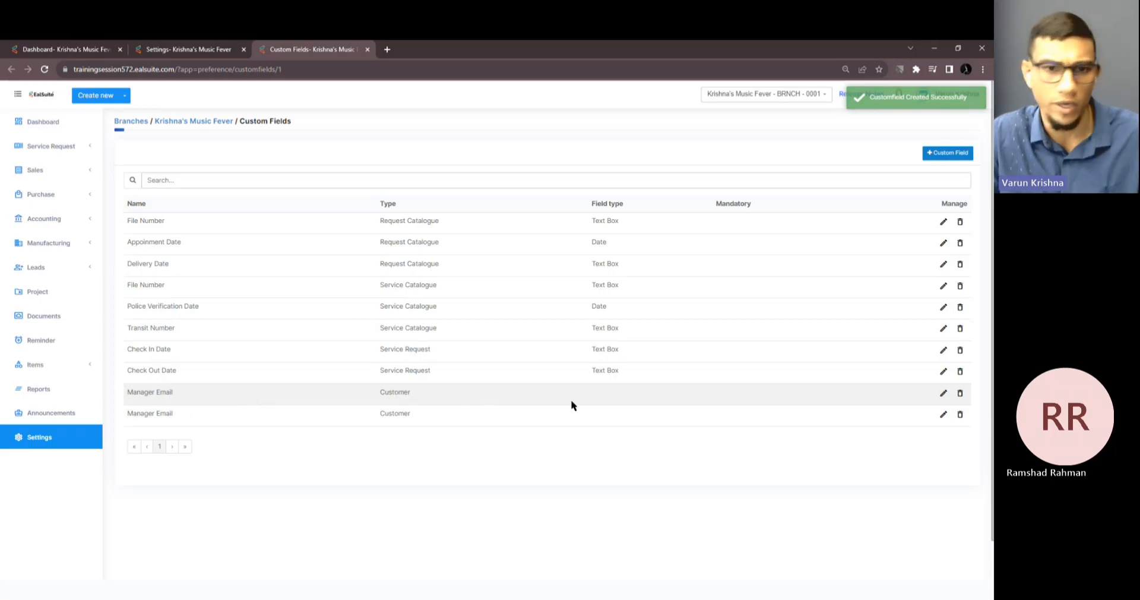
Rename the newly added Manager Email field to 'Manager Email New' and save the change.
left_click(944, 397)
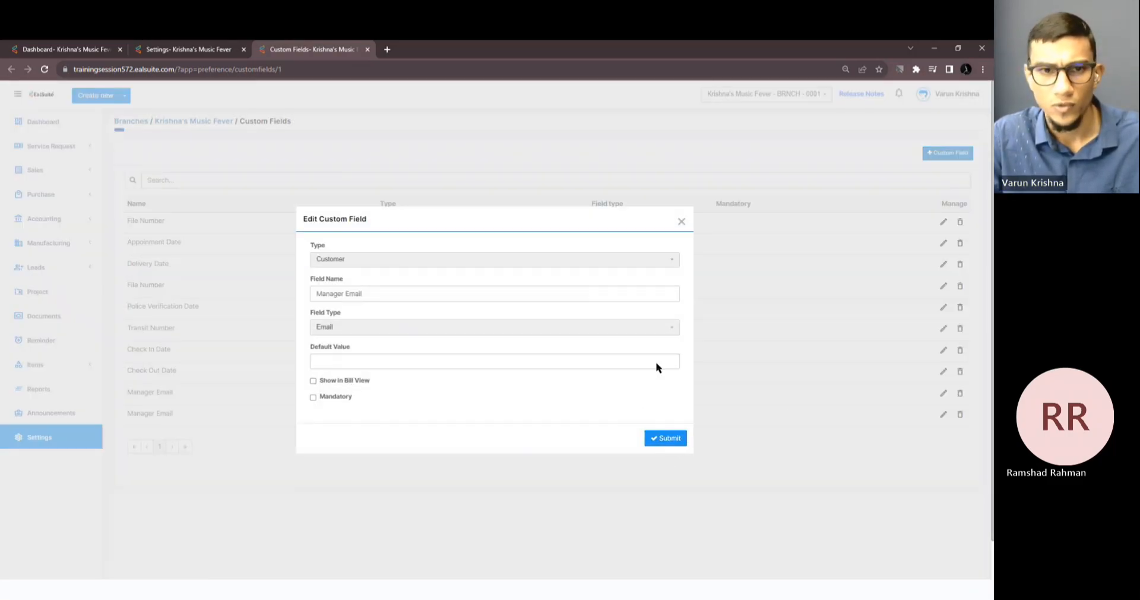
left_click(599, 294)
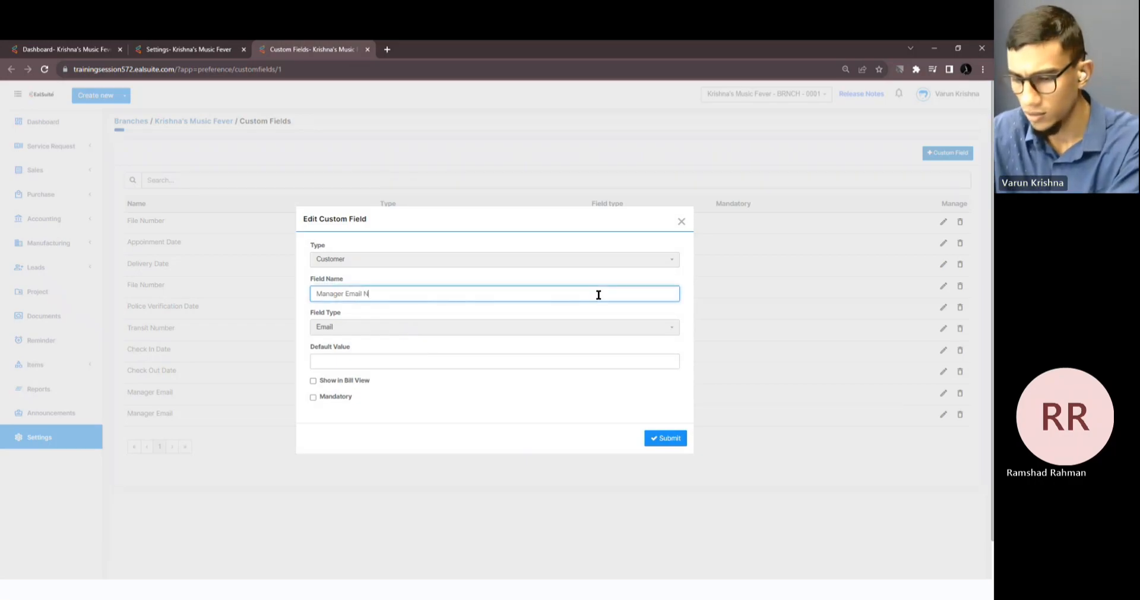
type("New")
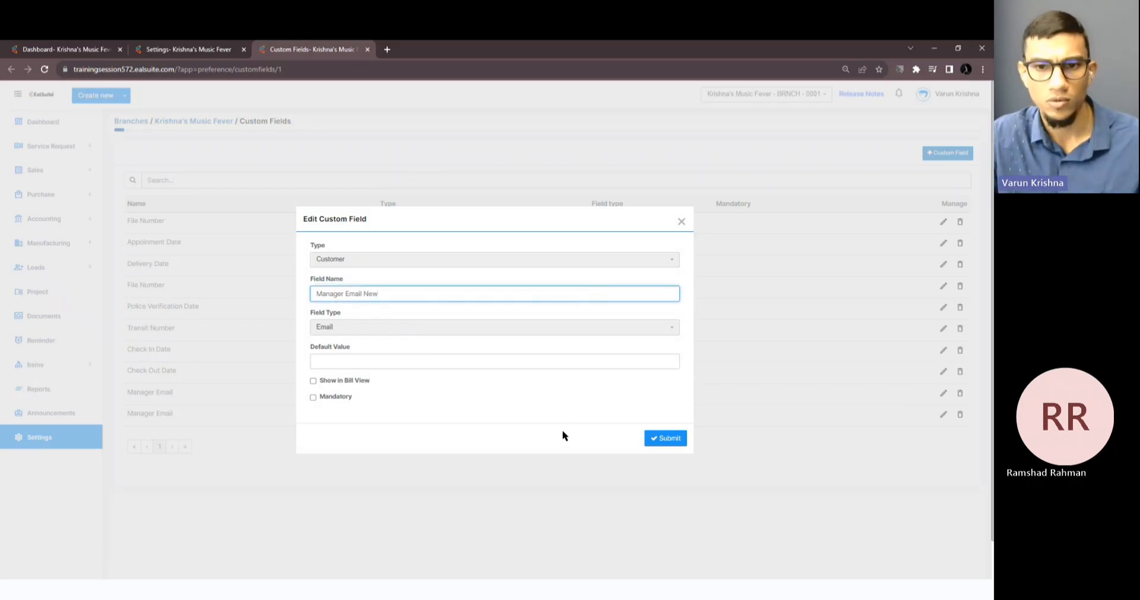
left_click(675, 441)
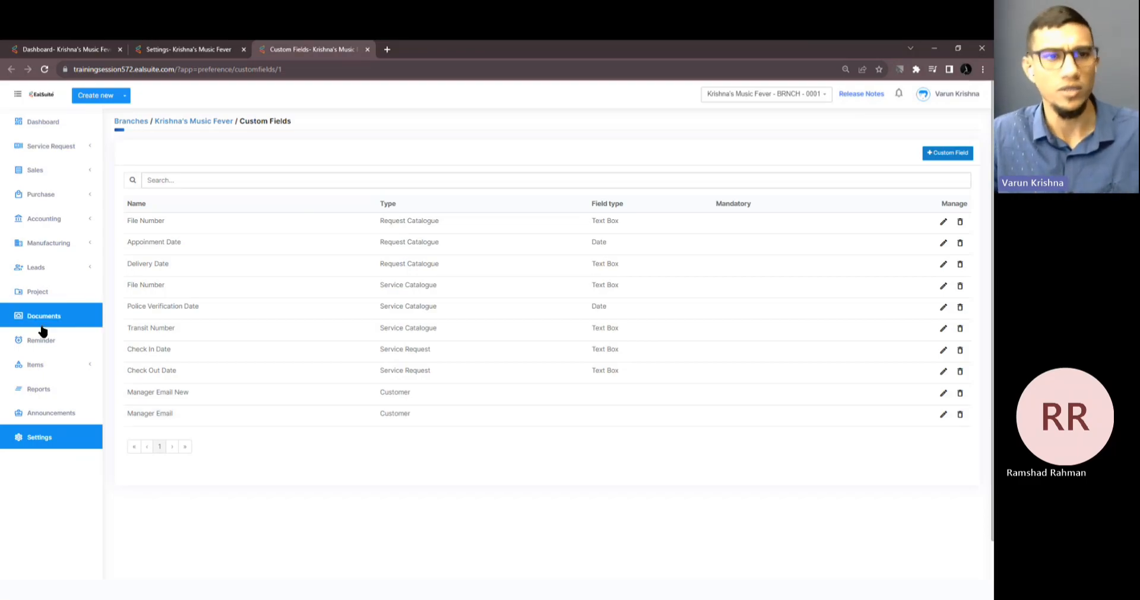
Open Sales > Customers in a new browser tab and view its customer list.
left_click(52, 170)
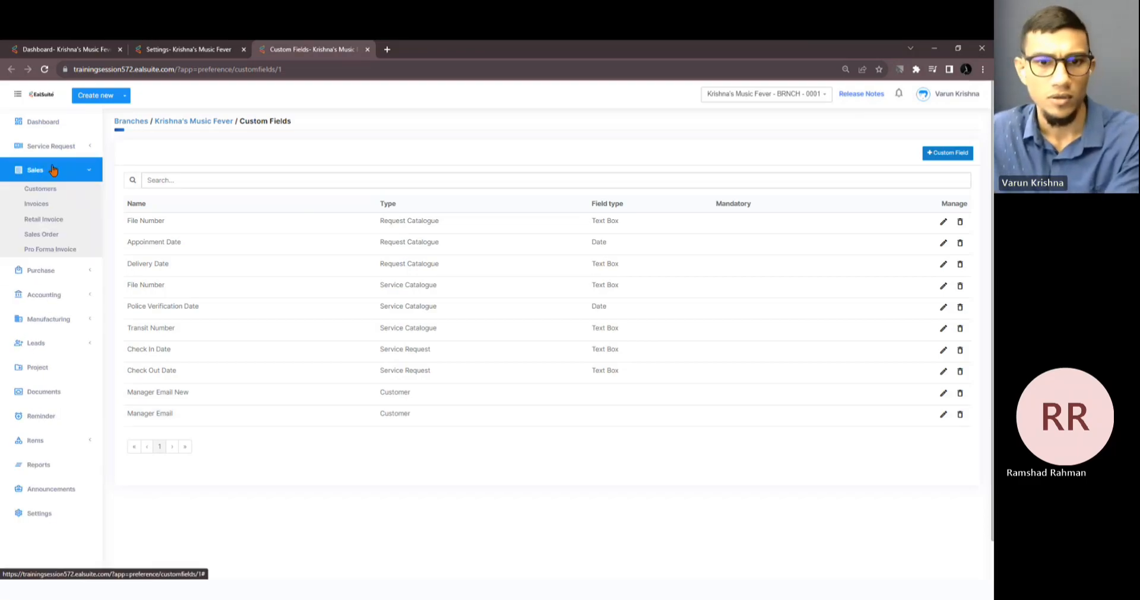
middle_click(77, 188)
left_click(428, 51)
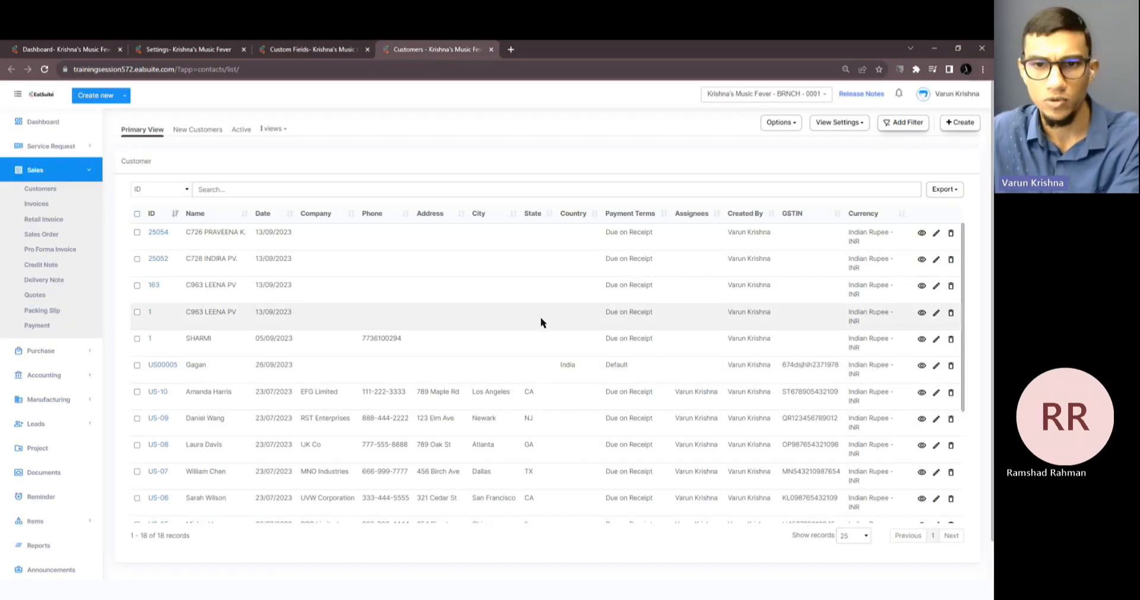
scroll(541, 320, "down", 1)
scroll(540, 321, "up", 1)
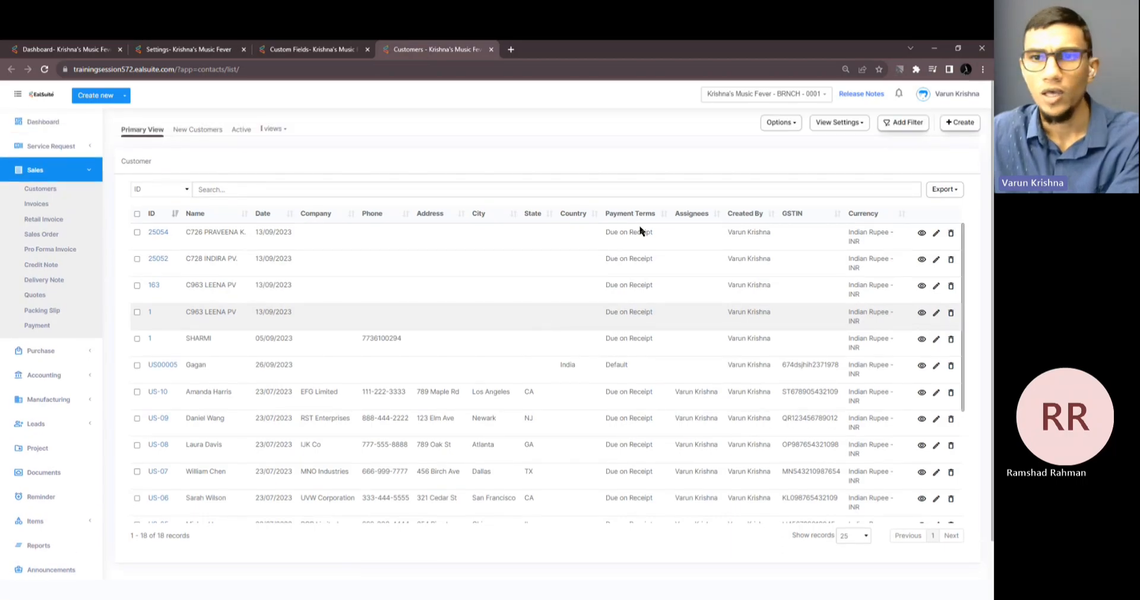
Start a new customer record, keeping number series US00008, and enter the customer's name.
left_click(958, 121)
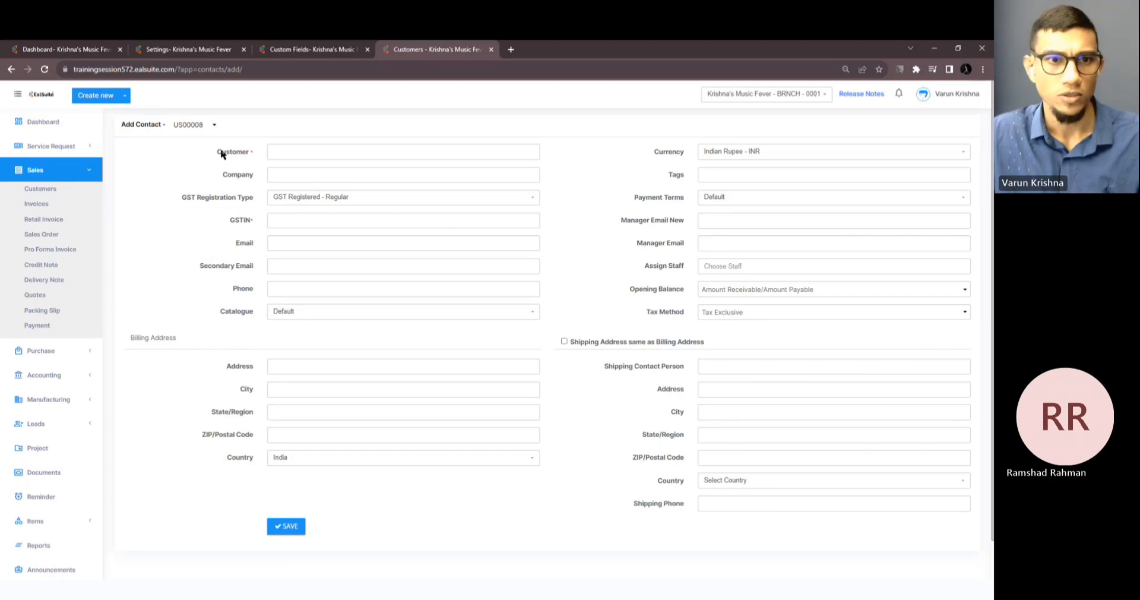
left_click(204, 127)
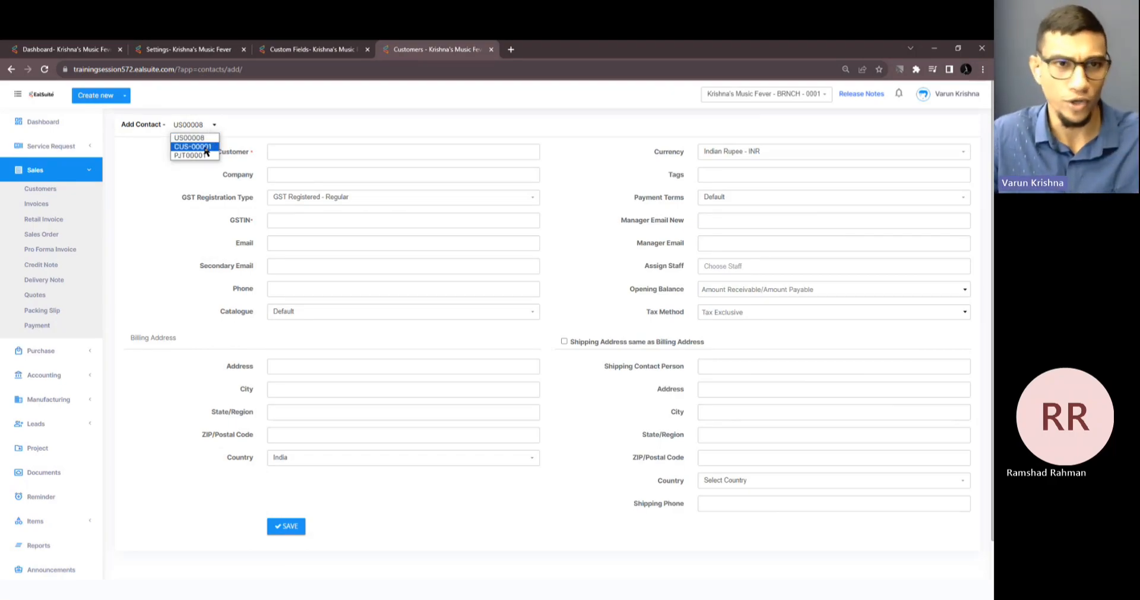
left_click(200, 126)
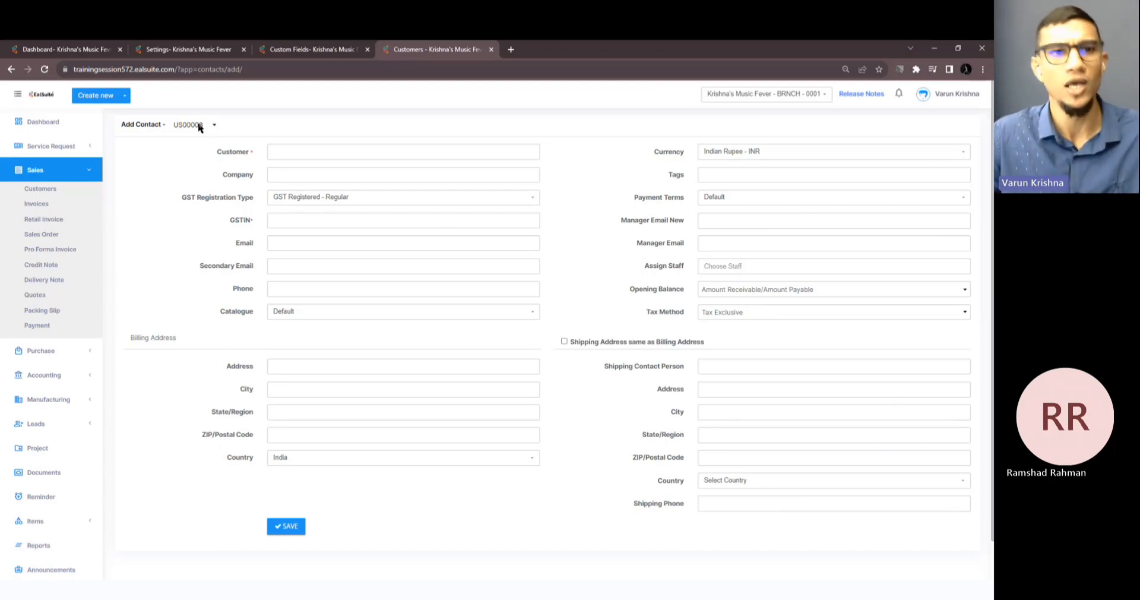
left_click(314, 149)
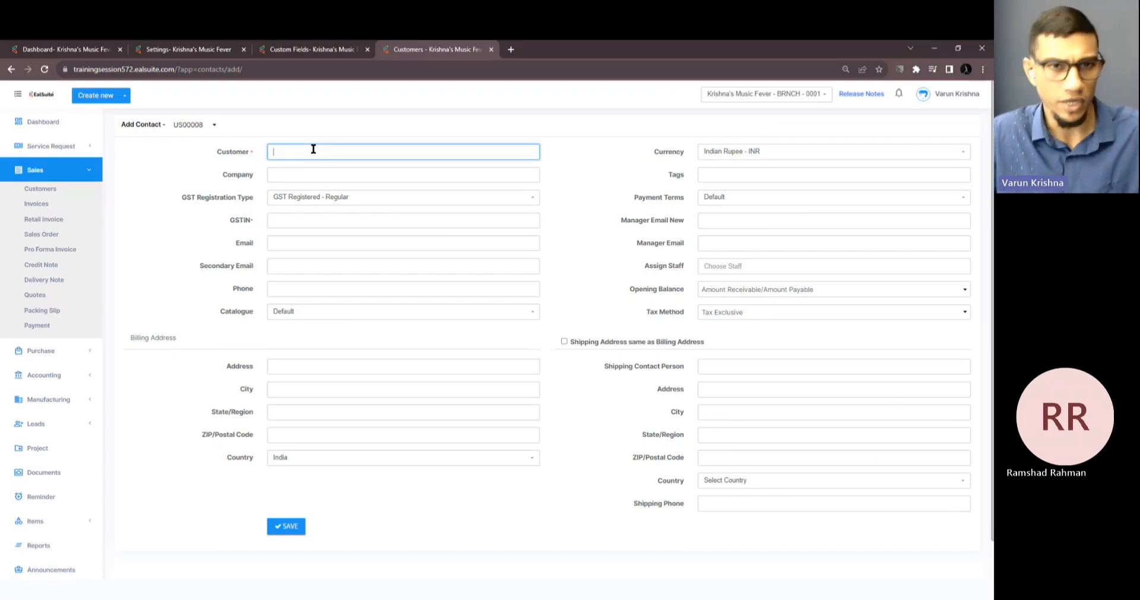
type("Ha")
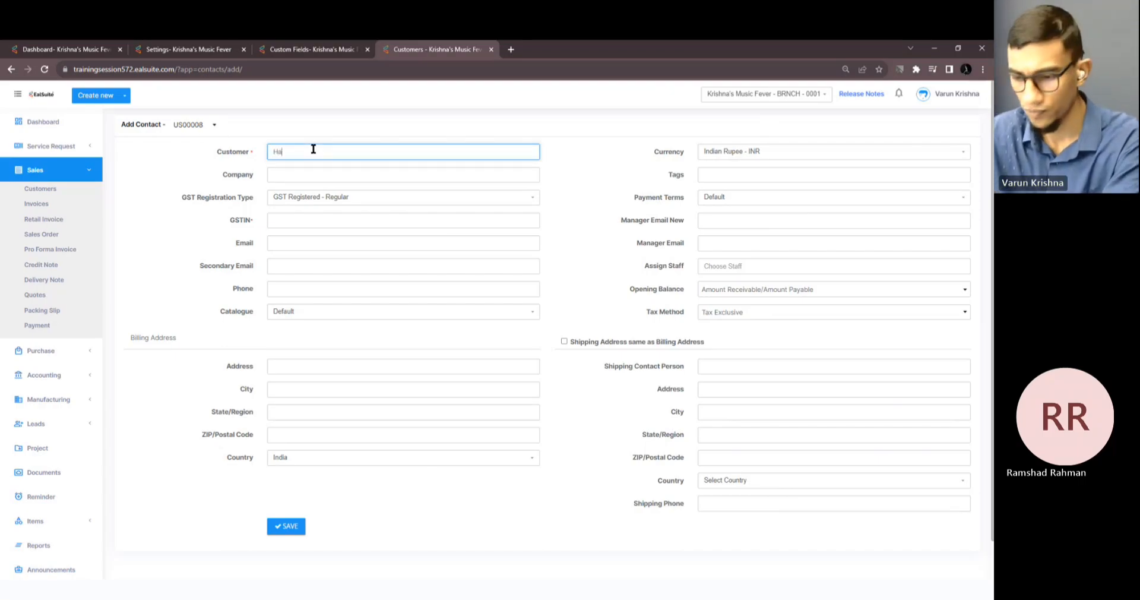
type("rish")
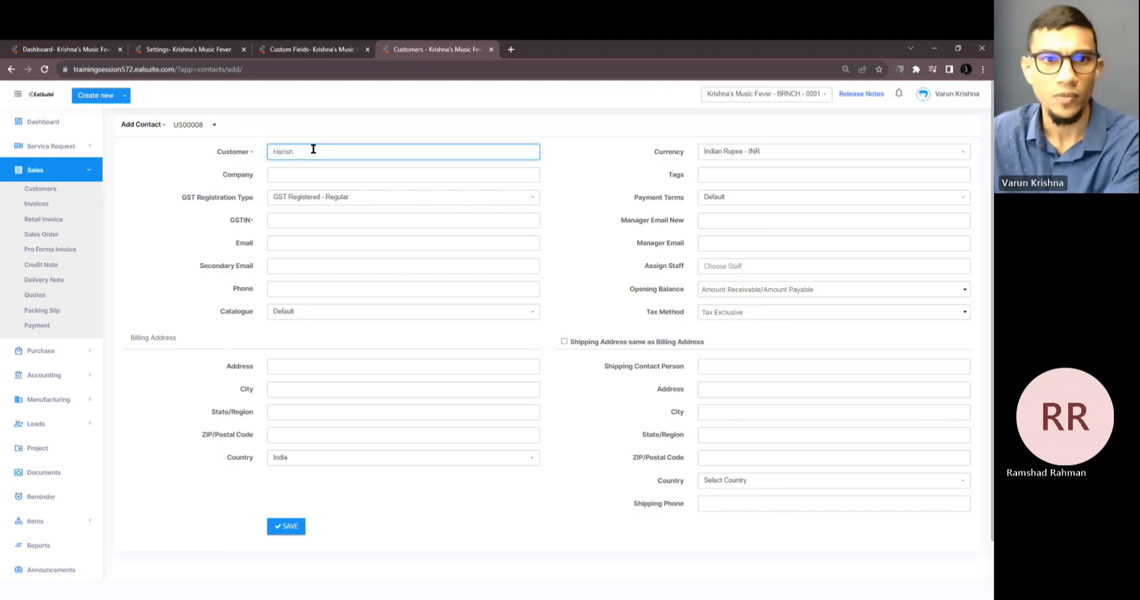
Set GST registration type to Consumer and move into the Manager Email New field.
left_click(345, 201)
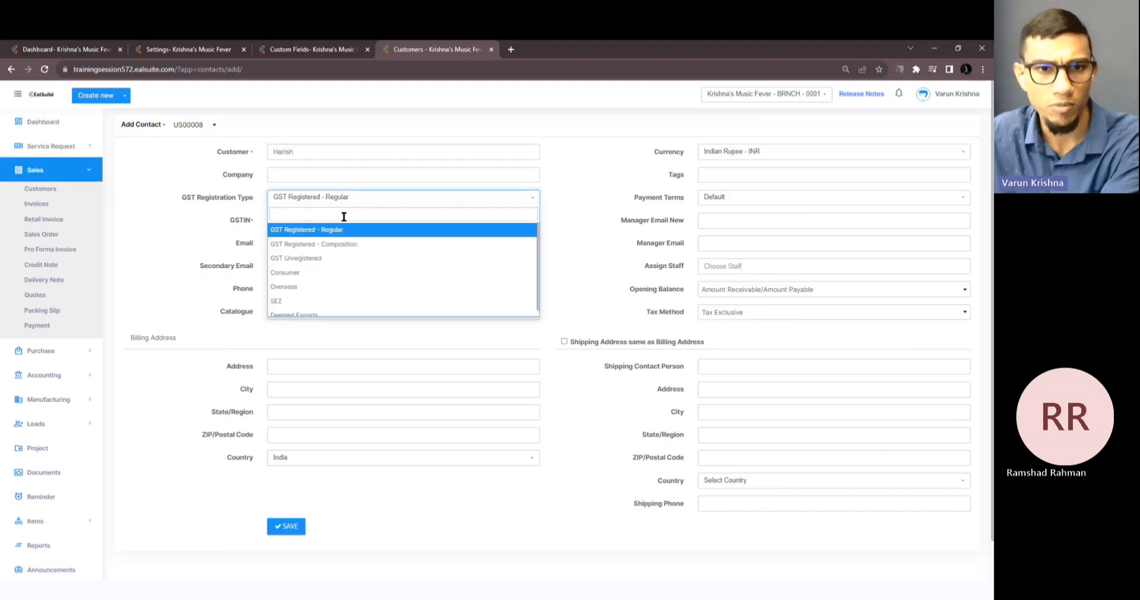
left_click(342, 278)
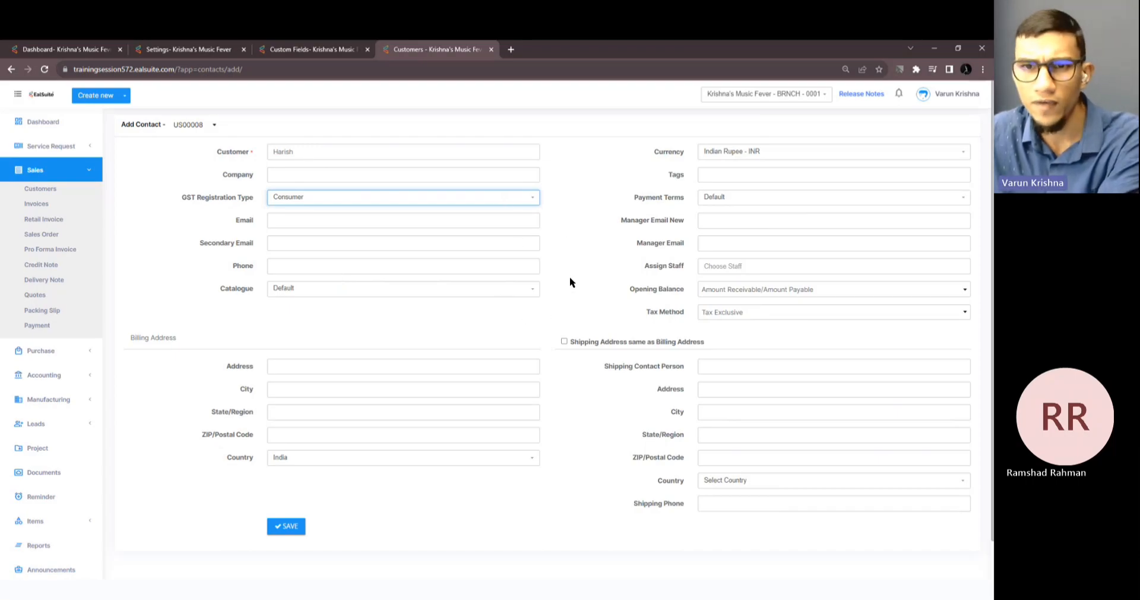
left_click(714, 242)
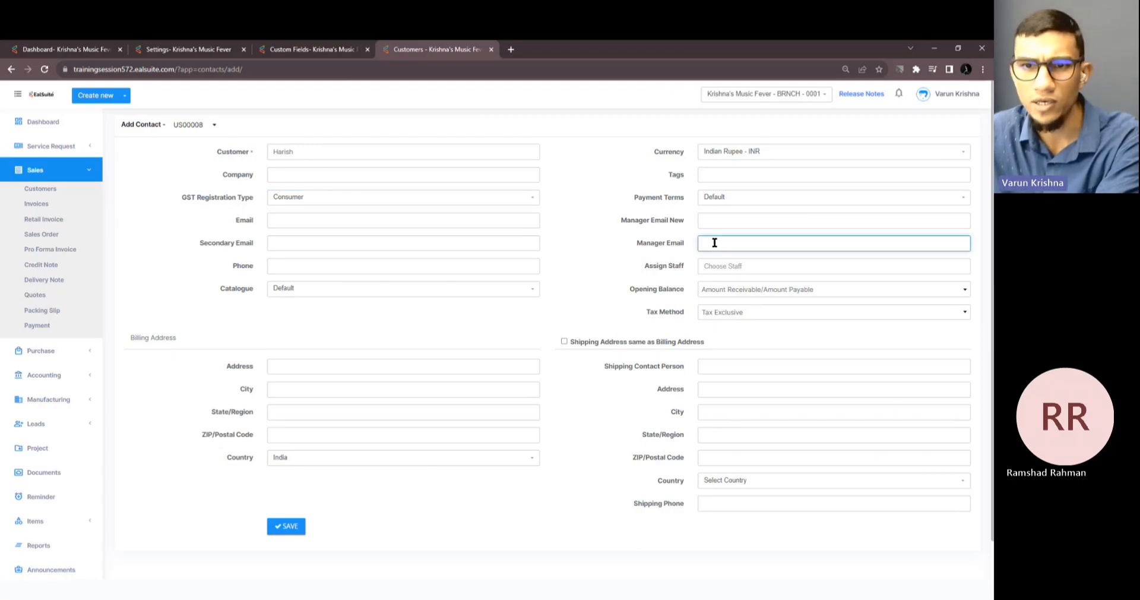
left_click(736, 219)
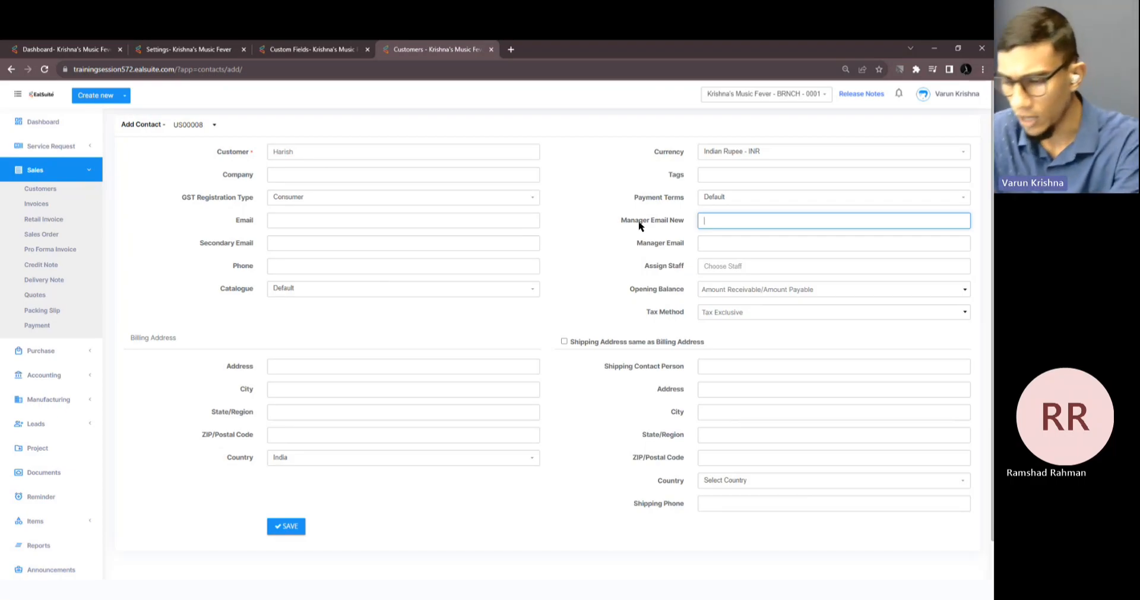
Enter invalid text 'hsdjsdj' in Manager Email New, see it rejected, then clear it.
type("hsdjsdj")
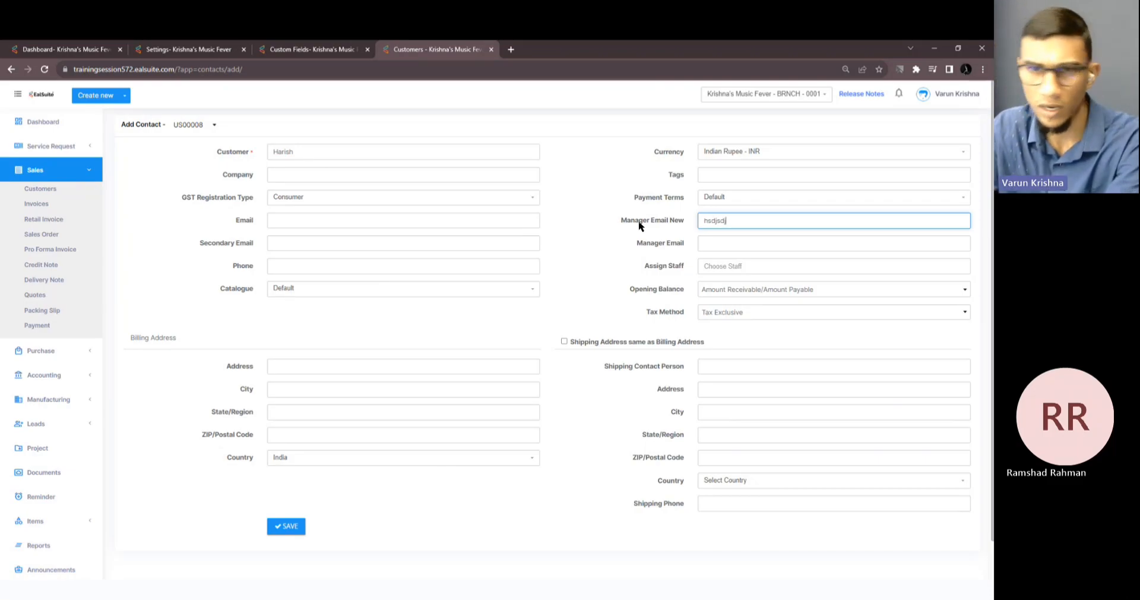
left_click(596, 260)
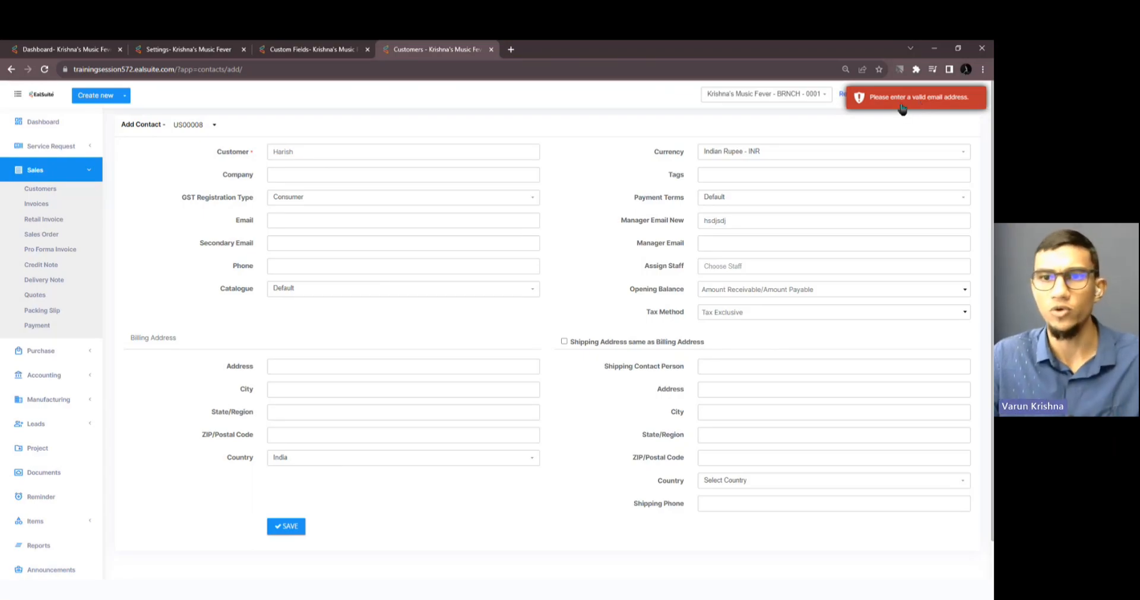
left_click(760, 223)
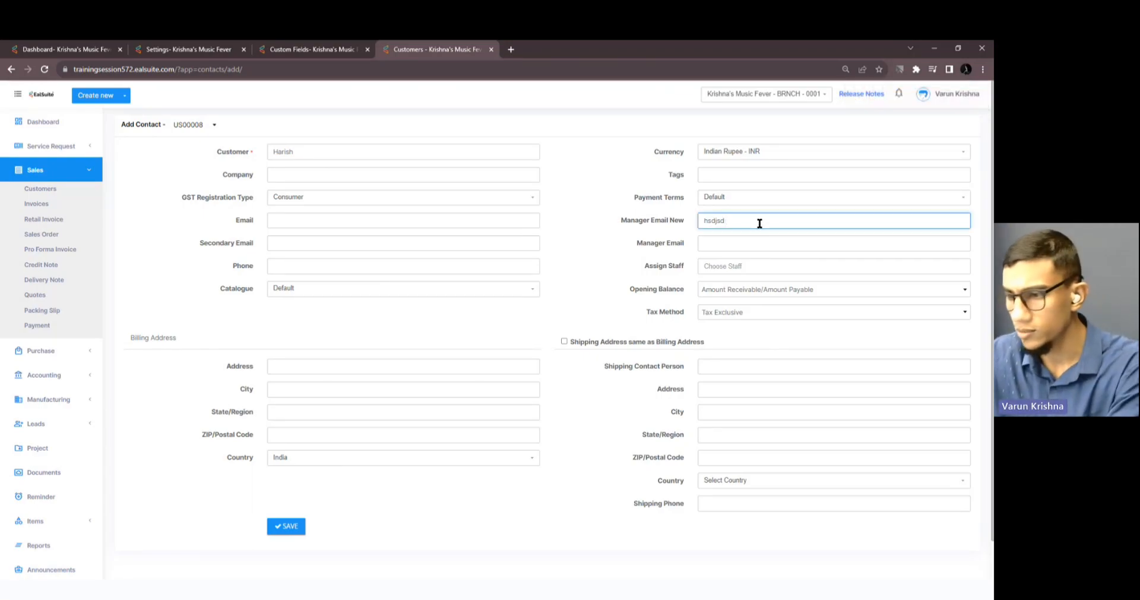
key("BackSpace")
key("BackSpace")
key("BackSpace")
key("BackSpace")
key("BackSpace")
key("BackSpace")
key("BackSpace")
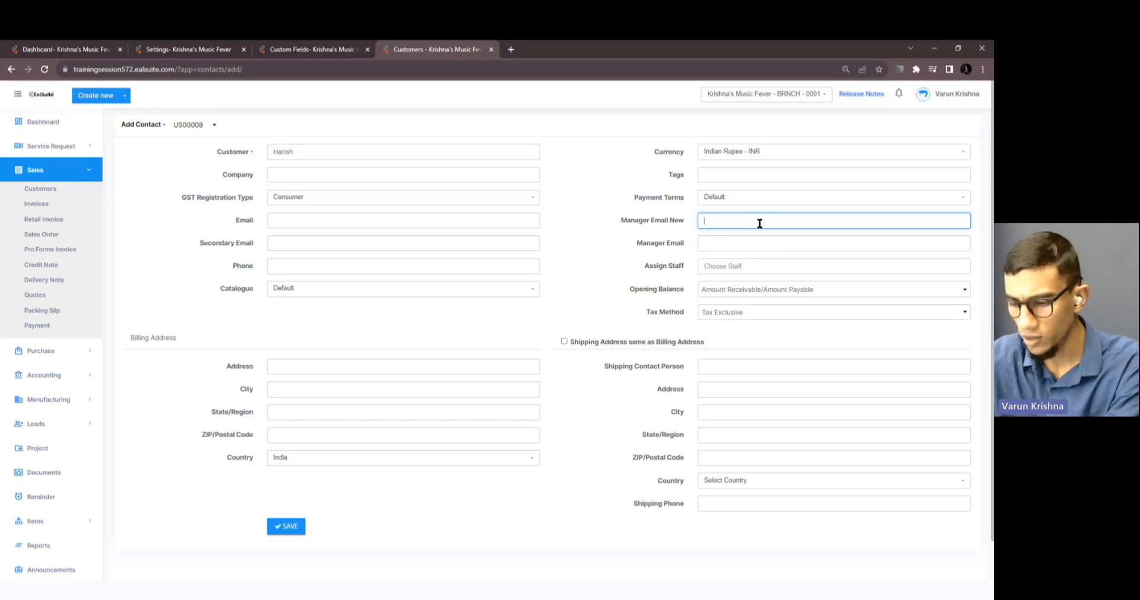
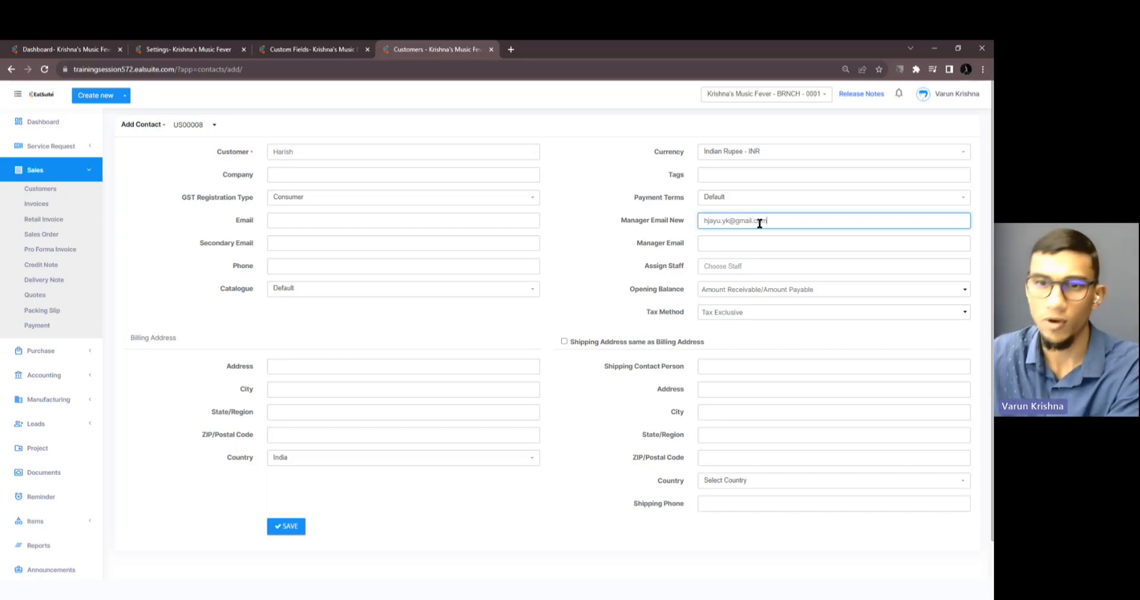
Enter a valid manager e-mail address and save the new customer.
left_click(588, 306)
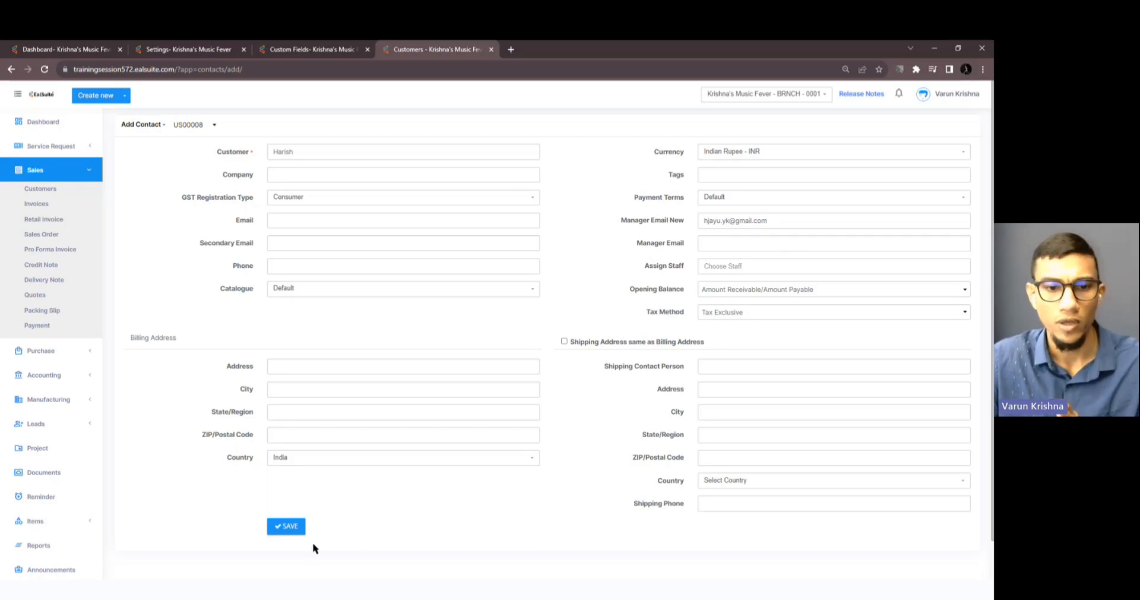
left_click(295, 531)
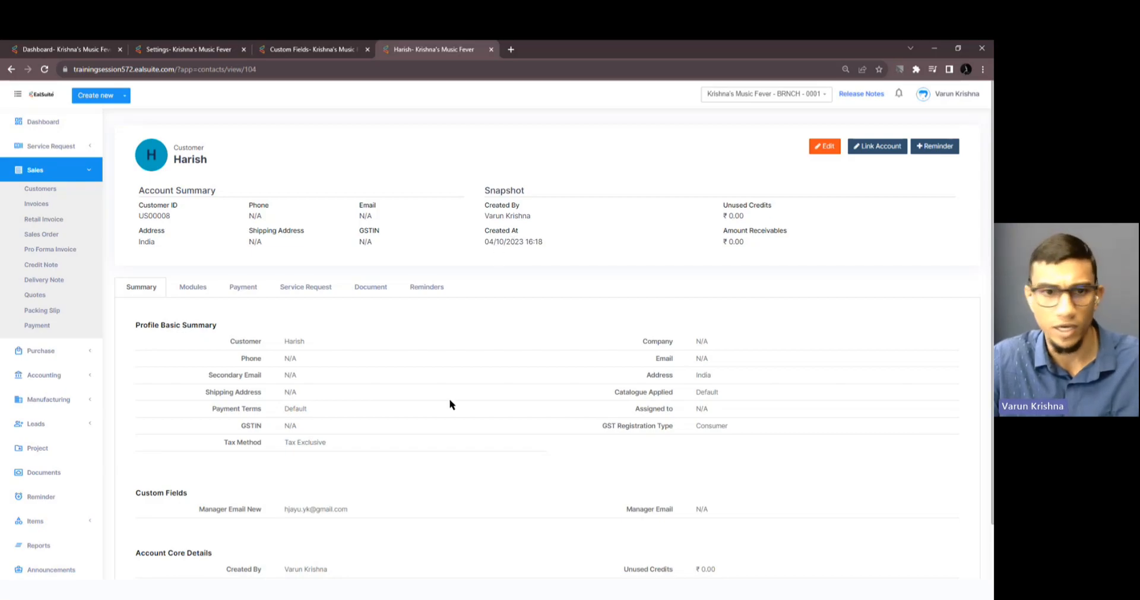
scroll(448, 407, "down", 2)
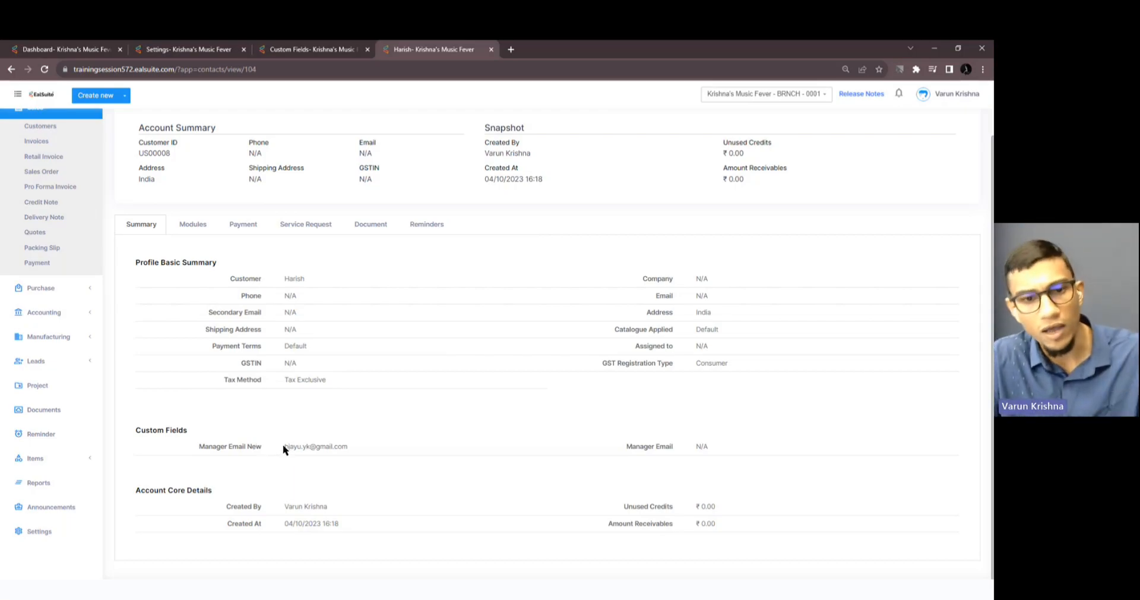
left_click_drag(283, 445, 354, 445)
left_click(355, 445)
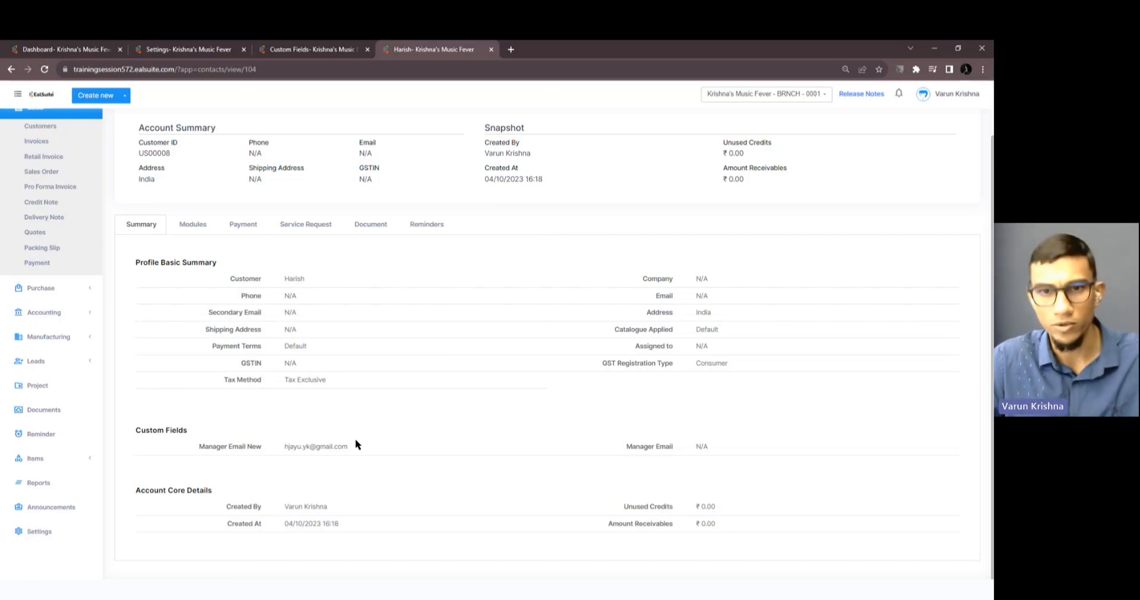
scroll(357, 444, "up", 1)
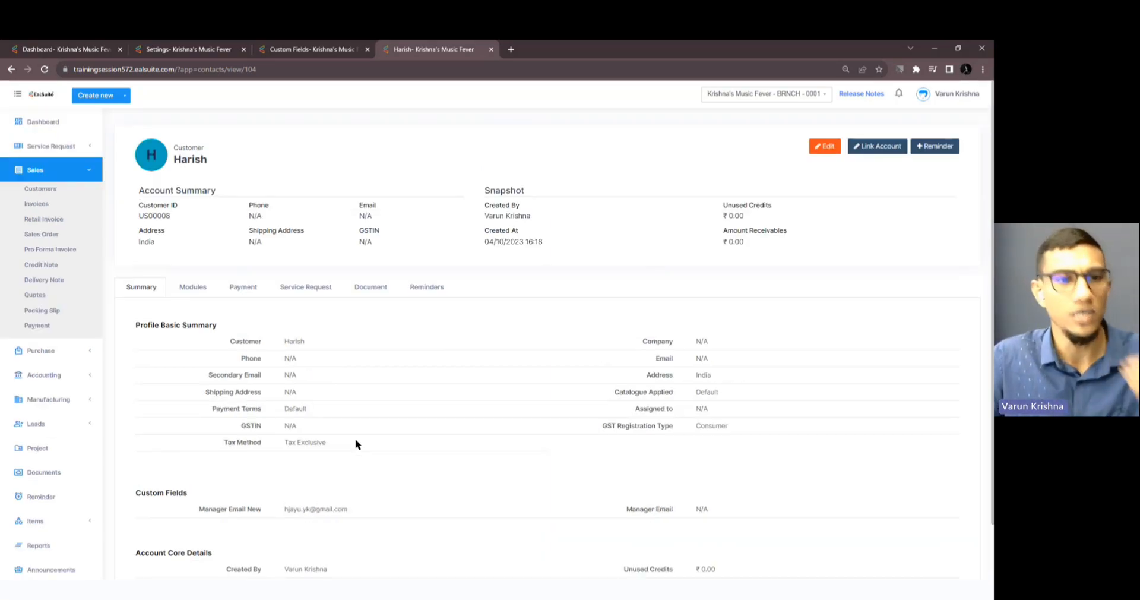